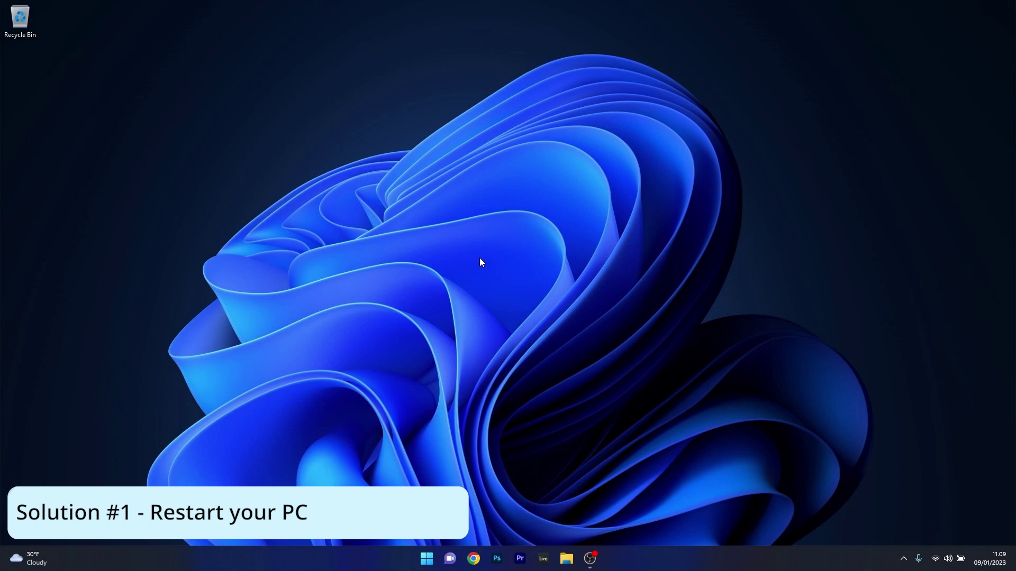
- Show the Start menu's power options for restarting, then dismiss them without restarting
{"action": "left_click", "coordinate": [427, 559]}
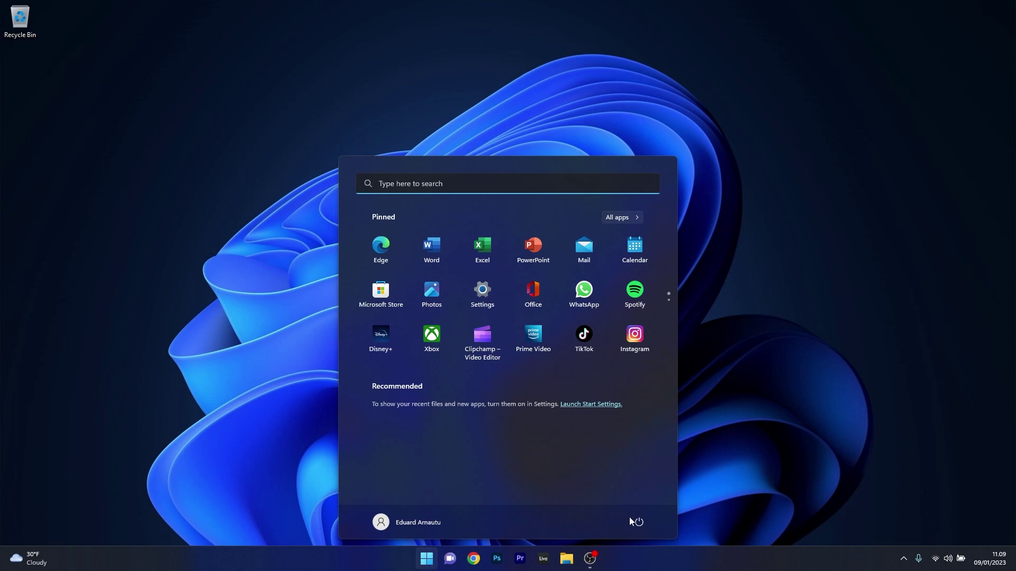
{"action": "left_click", "coordinate": [638, 522]}
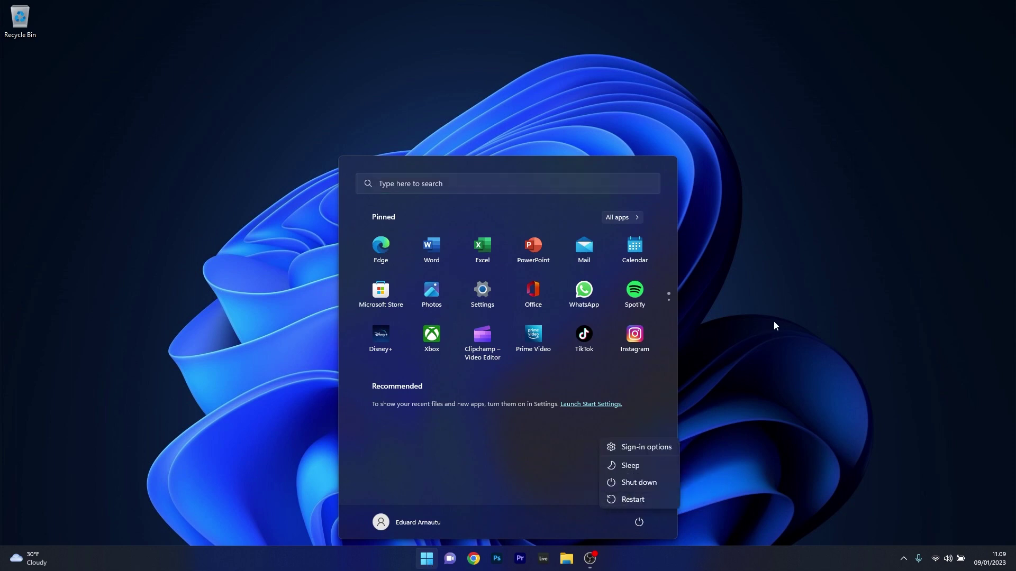
{"action": "left_click", "coordinate": [760, 299]}
{"action": "left_click", "coordinate": [760, 298]}
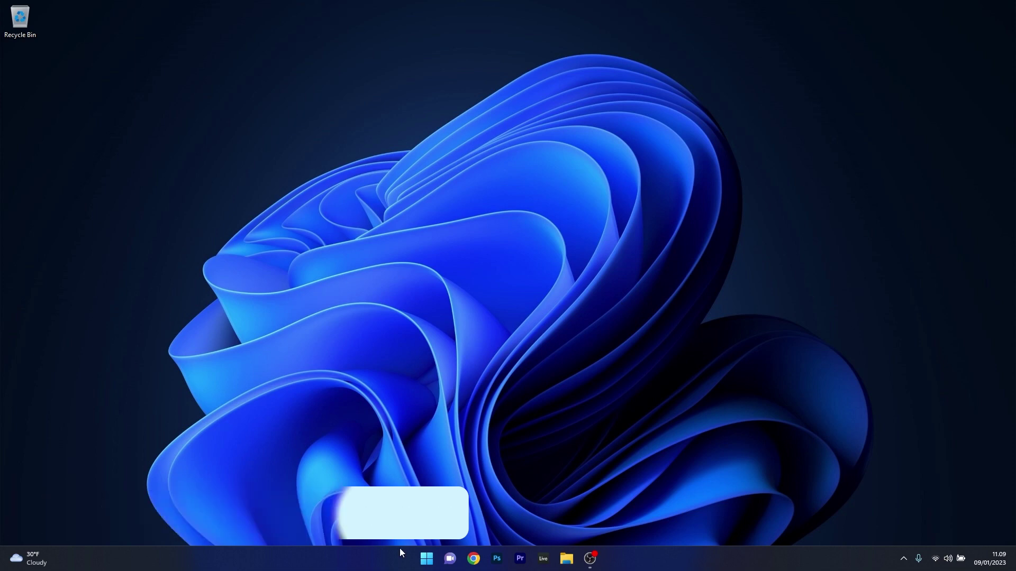
- Launch Settings and navigate to System > Troubleshoot > Other troubleshooters
{"action": "left_click", "coordinate": [427, 558]}
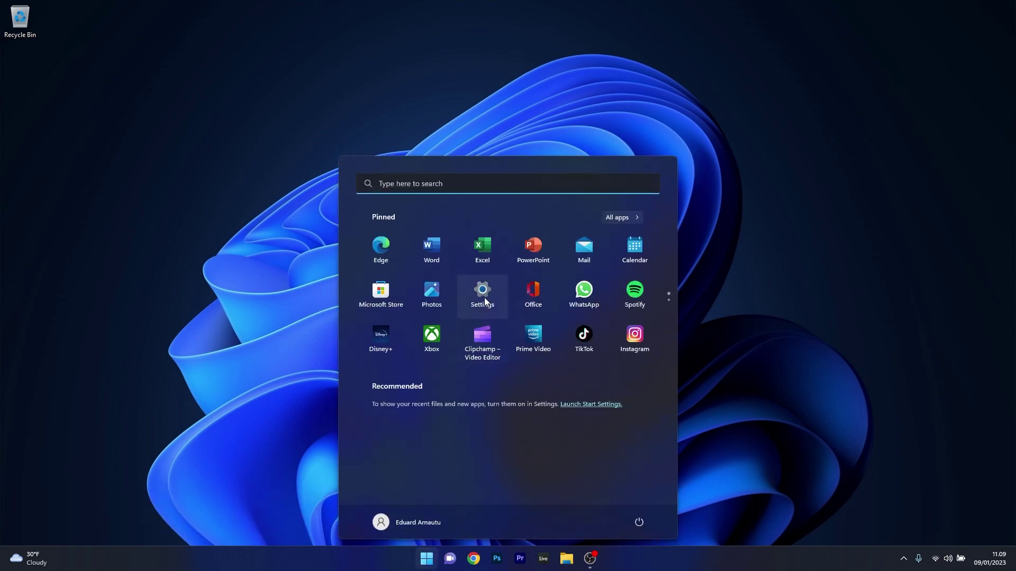
{"action": "left_click", "coordinate": [483, 294]}
{"action": "left_click_drag", "start_coordinate": [484, 98], "coordinate": [541, 69]}
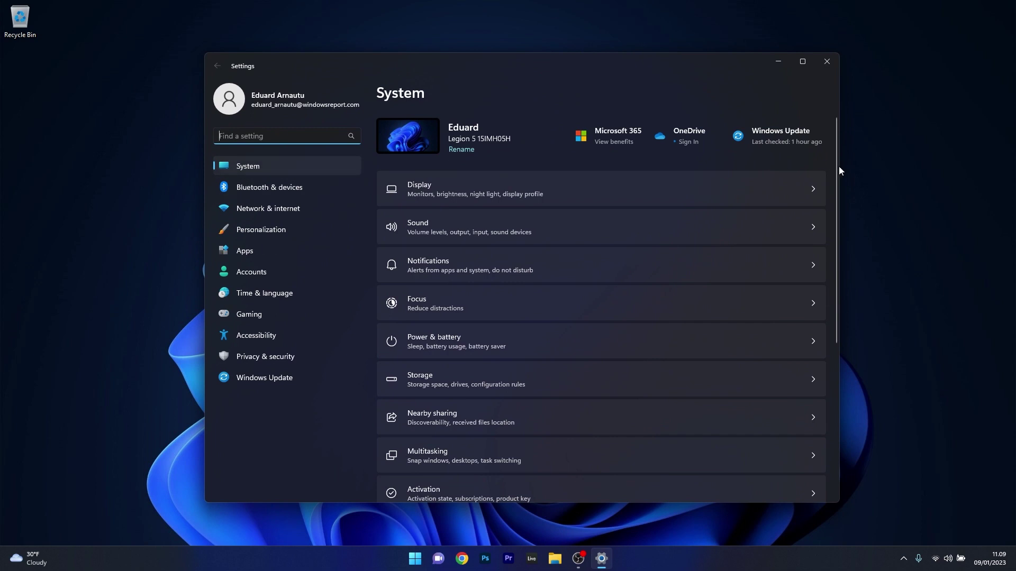
{"action": "left_click_drag", "start_coordinate": [837, 167], "coordinate": [834, 306]}
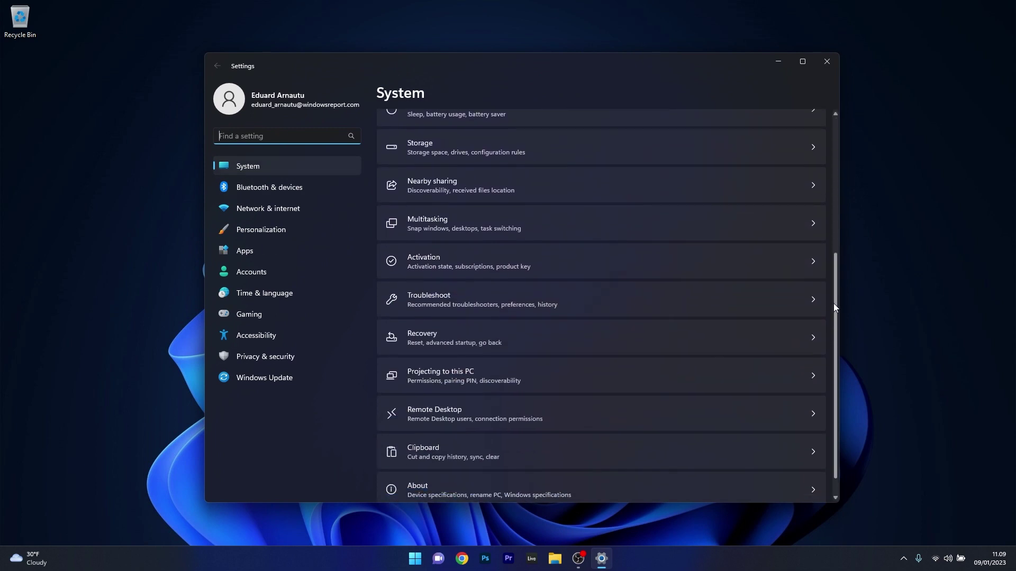
{"action": "left_click", "coordinate": [771, 300]}
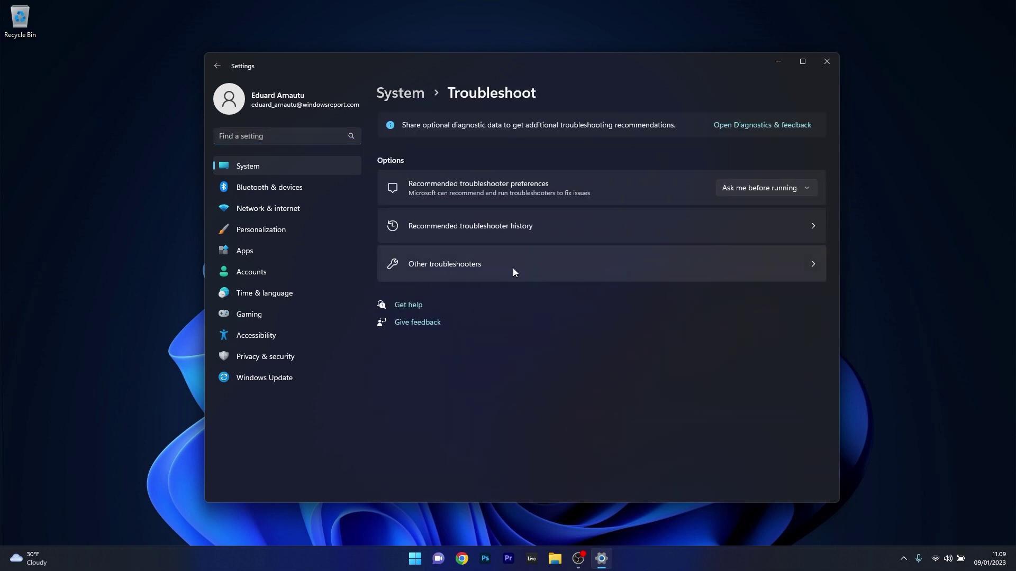
{"action": "left_click", "coordinate": [811, 263]}
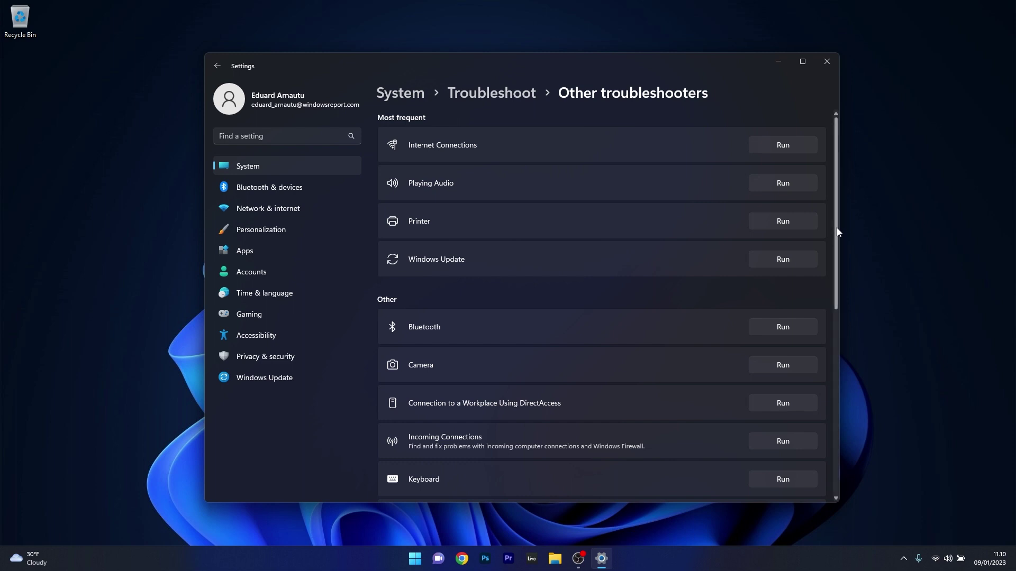
{"action": "left_click_drag", "start_coordinate": [836, 223], "coordinate": [839, 284]}
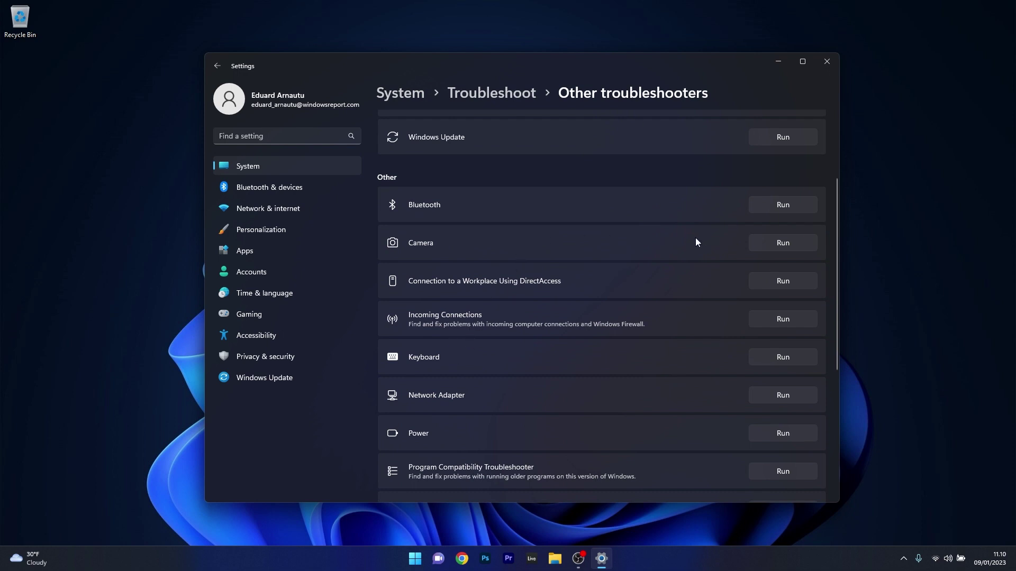
- Run the Keyboard troubleshooter, close its no-changes result, and close Settings
{"action": "left_click", "coordinate": [793, 358]}
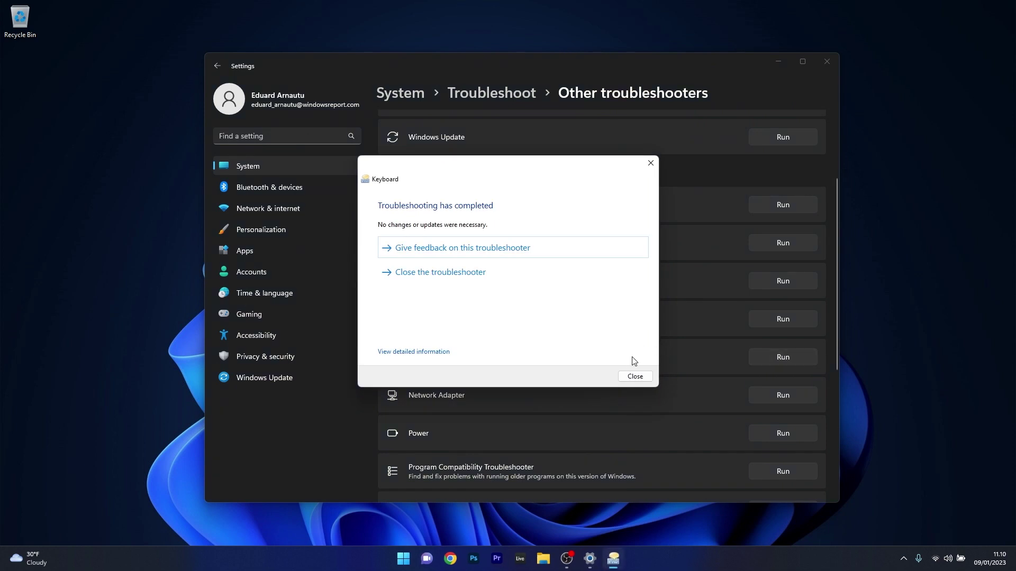
{"action": "left_click", "coordinate": [635, 376]}
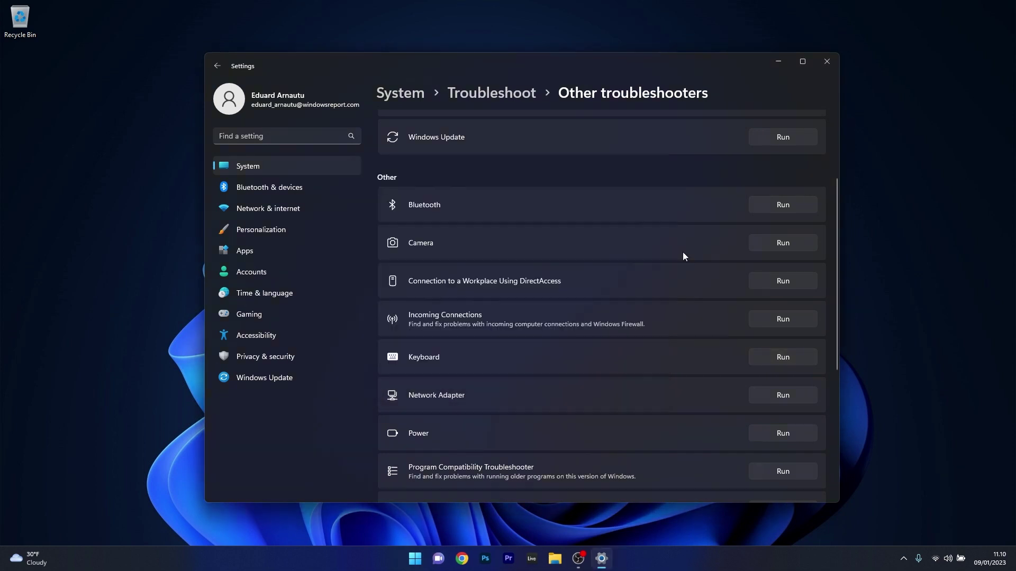
{"action": "left_click", "coordinate": [827, 61]}
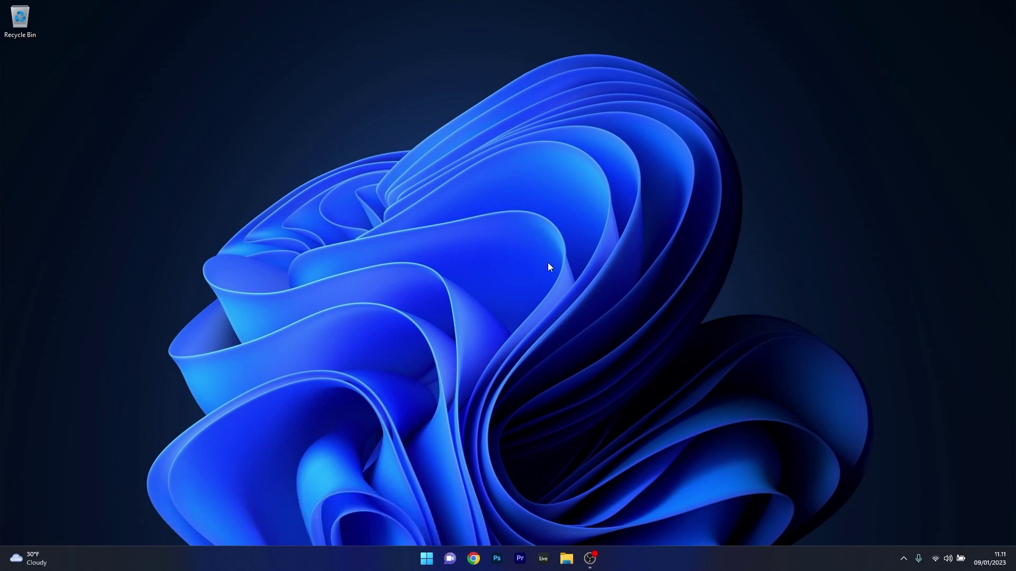
- Launch Command Prompt as administrator from a 'cmd' search, enter sfc /scannow, then close it
{"action": "left_click", "coordinate": [427, 558]}
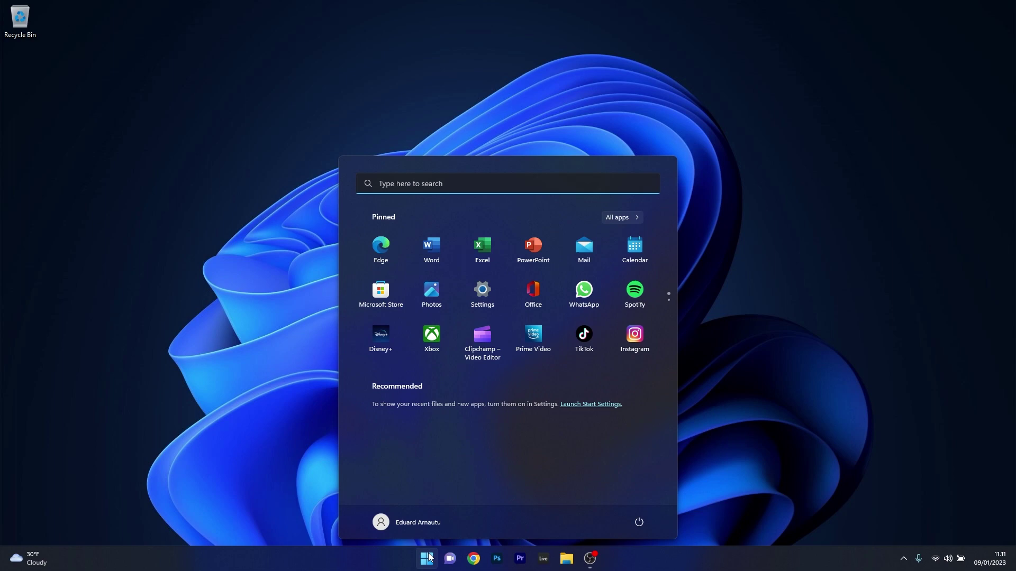
{"action": "type", "text": "cmd"}
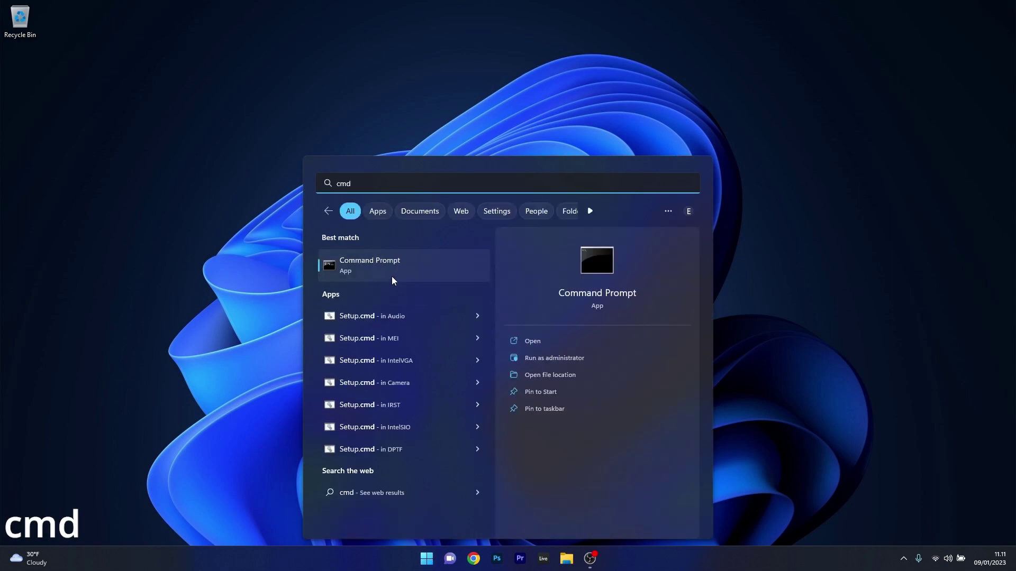
{"action": "right_click", "coordinate": [392, 274]}
{"action": "left_click", "coordinate": [482, 291]}
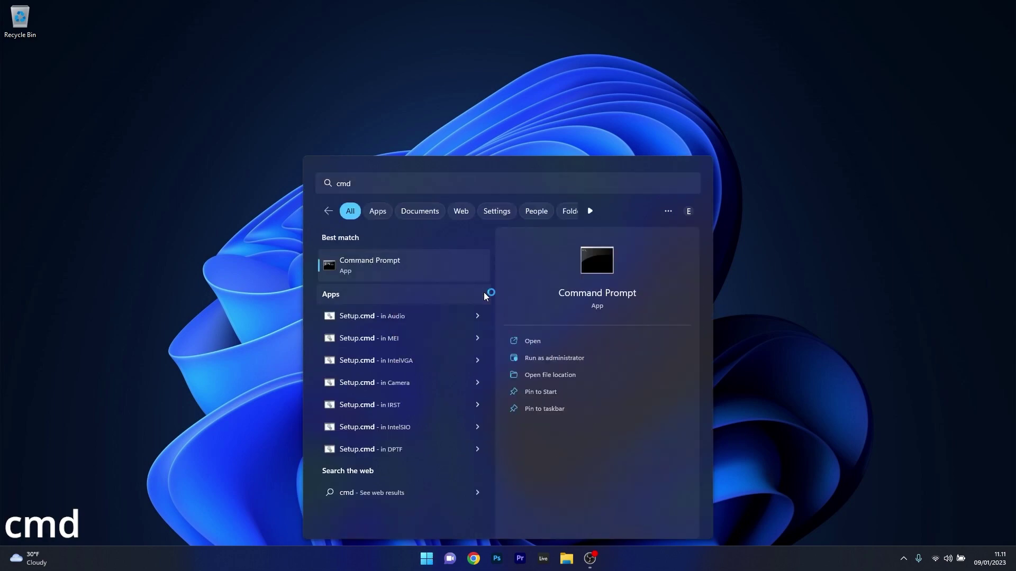
{"action": "left_click_drag", "start_coordinate": [367, 109], "coordinate": [503, 122]}
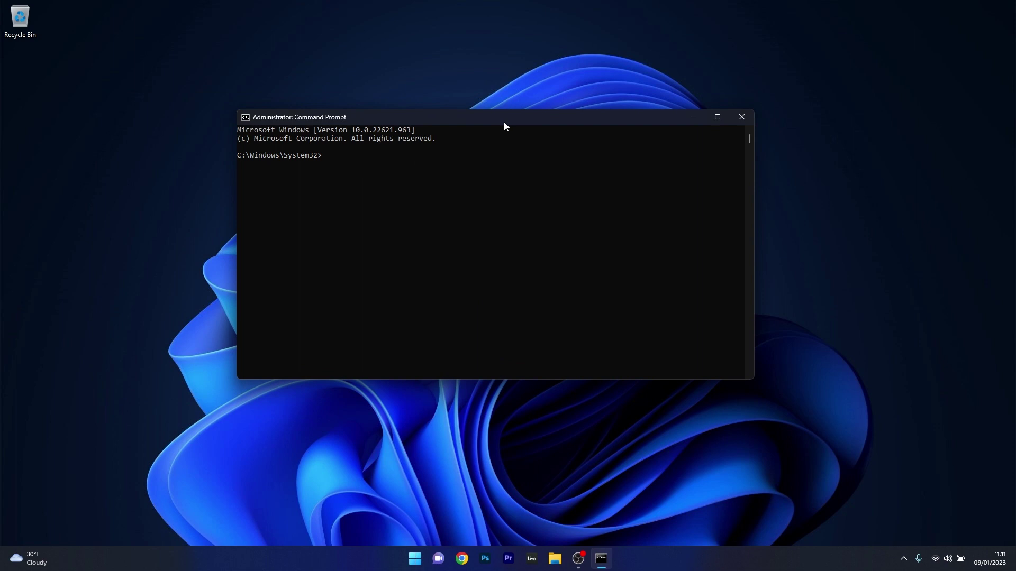
{"action": "type", "text": "sfc /scannow"}
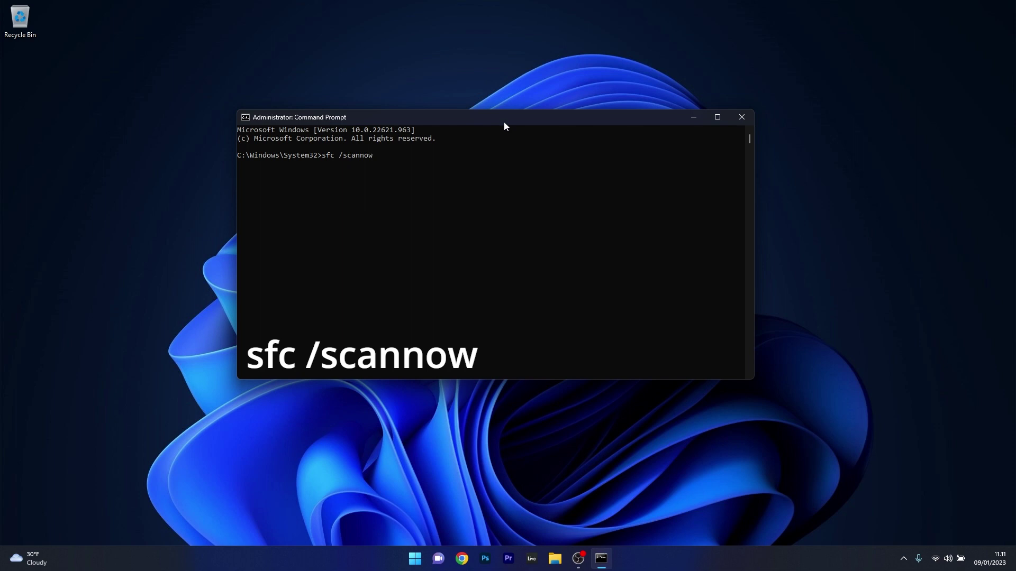
{"action": "left_click", "coordinate": [743, 117]}
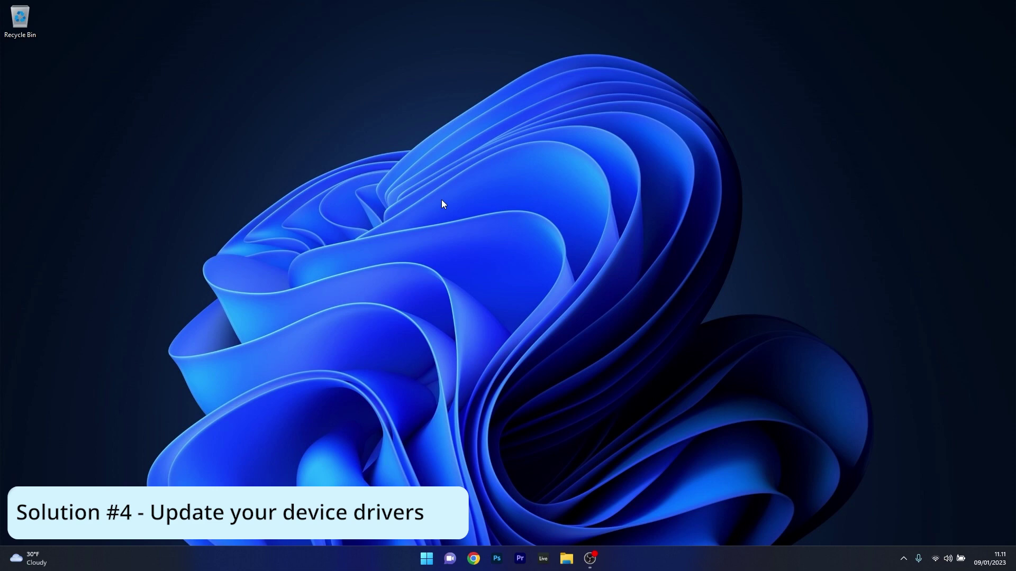
- From Device Manager, run an automatic driver search for the NVIDIA GeForce RTX 2060 display adapter
{"action": "right_click", "coordinate": [427, 560]}
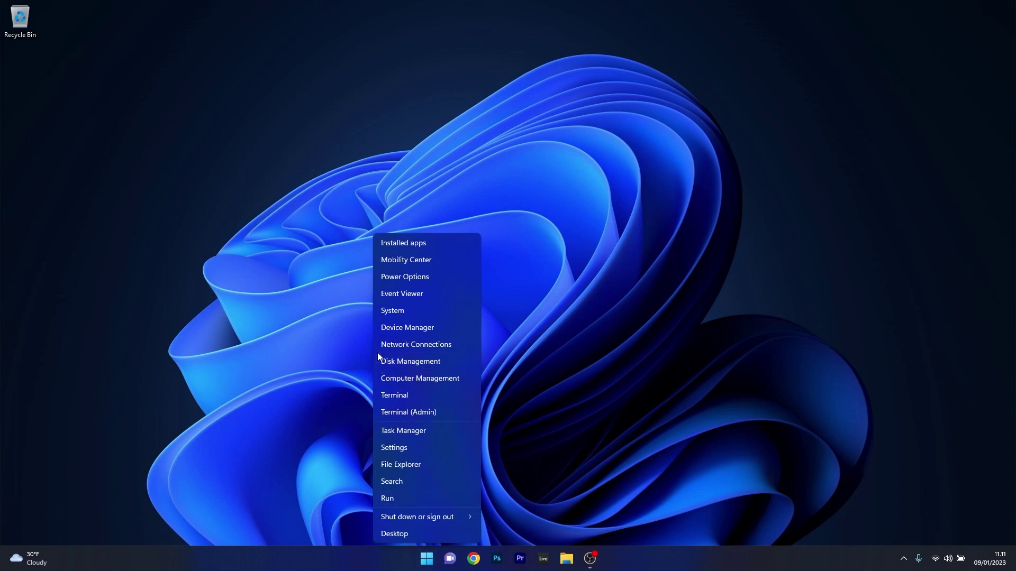
{"action": "left_click", "coordinate": [456, 329]}
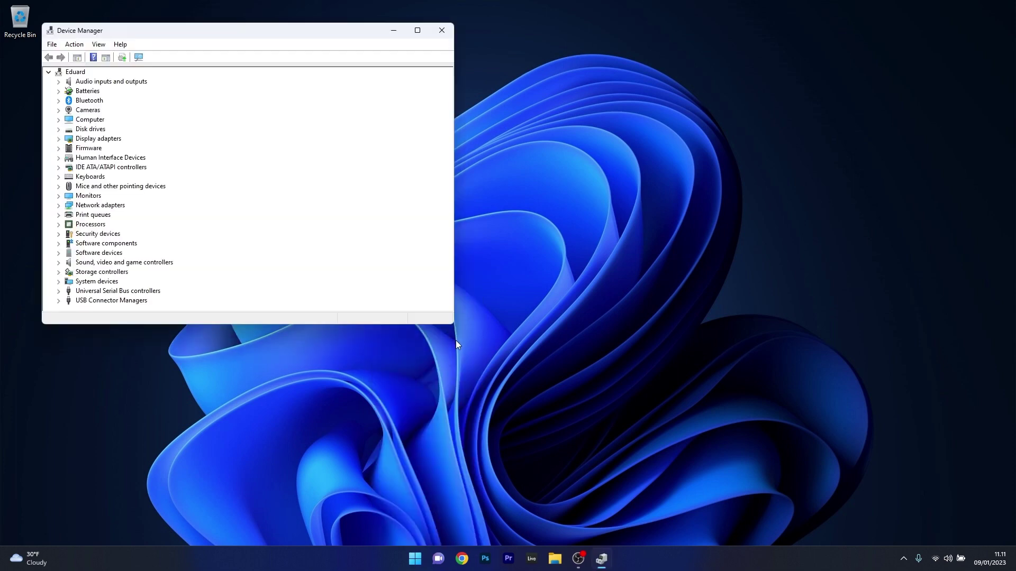
{"action": "left_click_drag", "start_coordinate": [232, 37], "coordinate": [498, 112]}
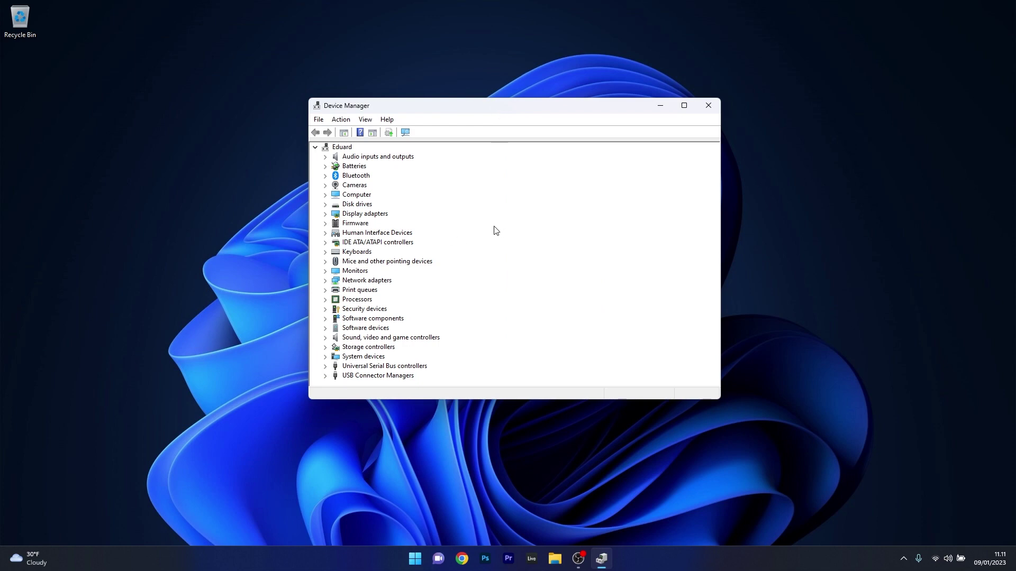
{"action": "left_click", "coordinate": [324, 214]}
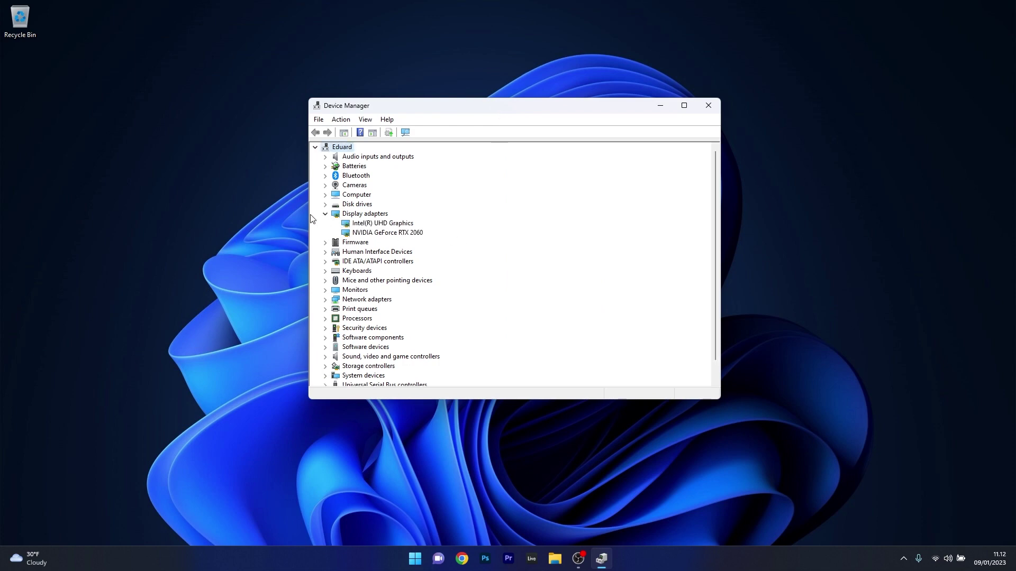
{"action": "right_click", "coordinate": [385, 233]}
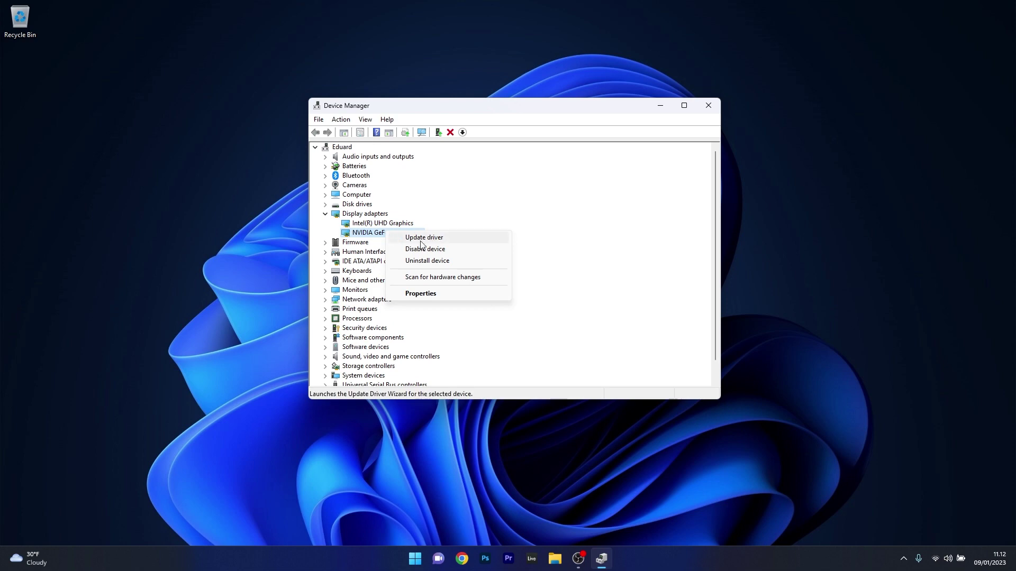
{"action": "left_click", "coordinate": [483, 239]}
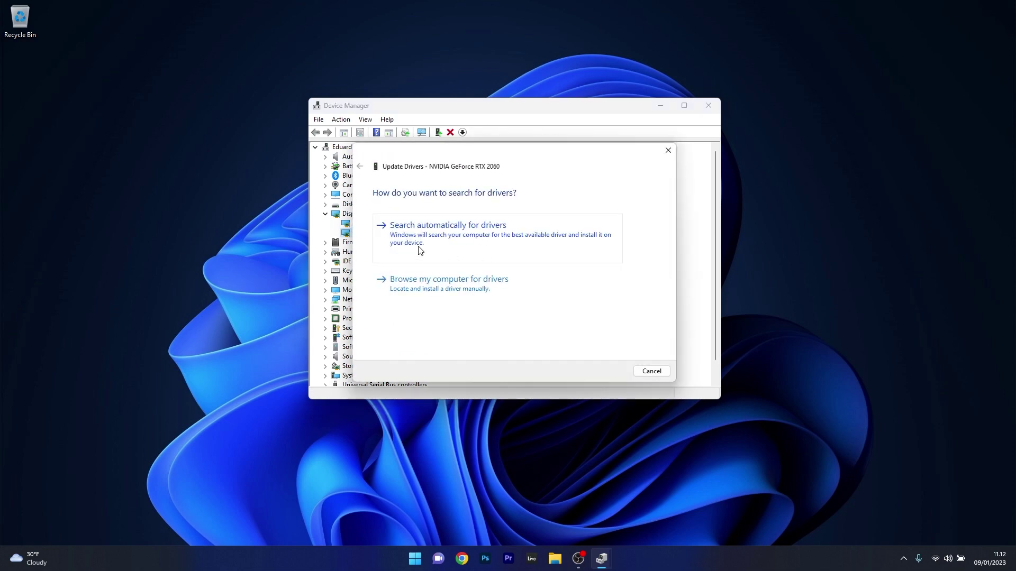
{"action": "left_click", "coordinate": [521, 247]}
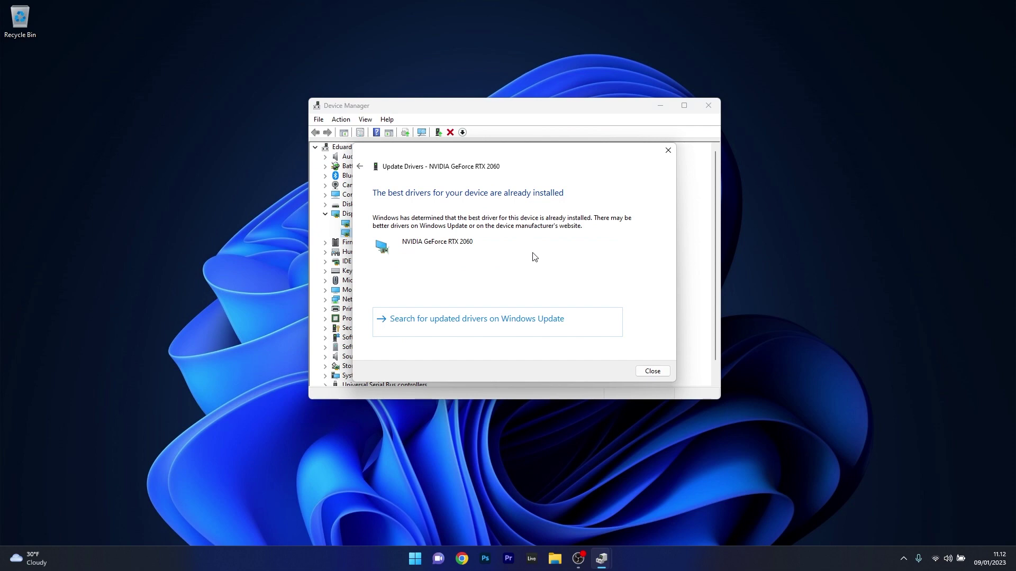
{"action": "left_click", "coordinate": [667, 151]}
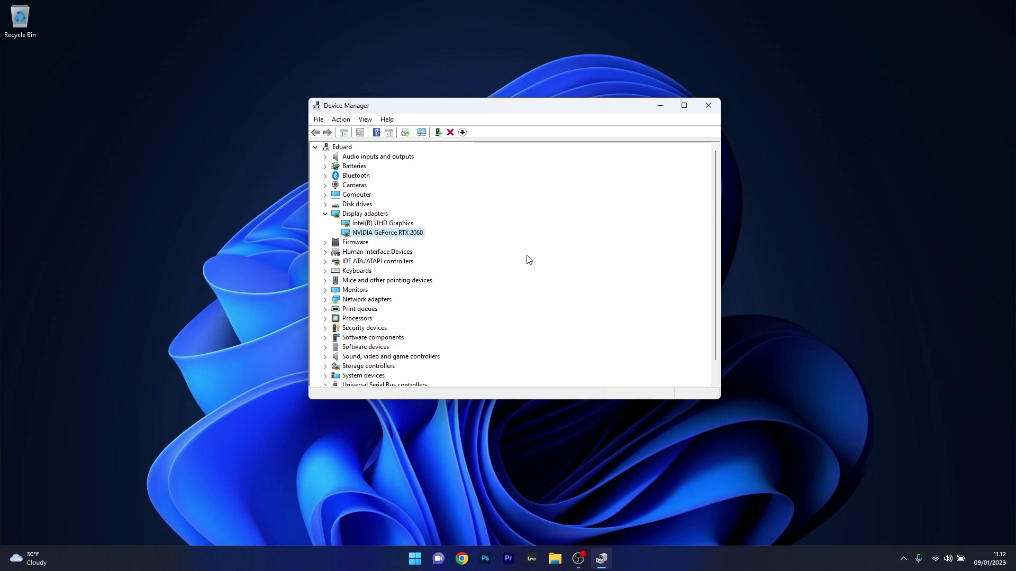
- Start uninstalling the NVIDIA GeForce RTX 2060 with driver removal ticked, cancel, and close Device Manager
{"action": "right_click", "coordinate": [407, 238]}
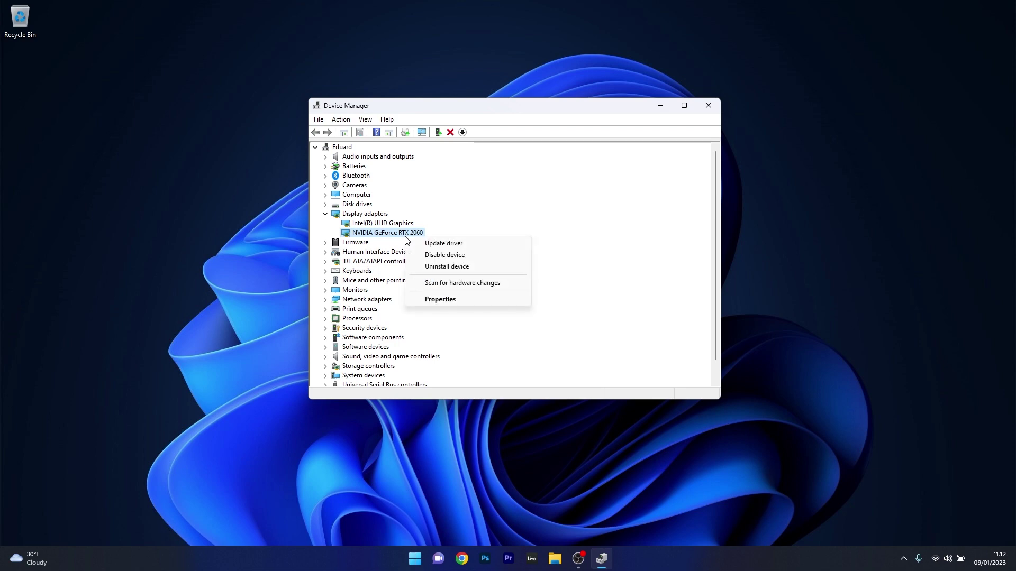
{"action": "left_click", "coordinate": [483, 269]}
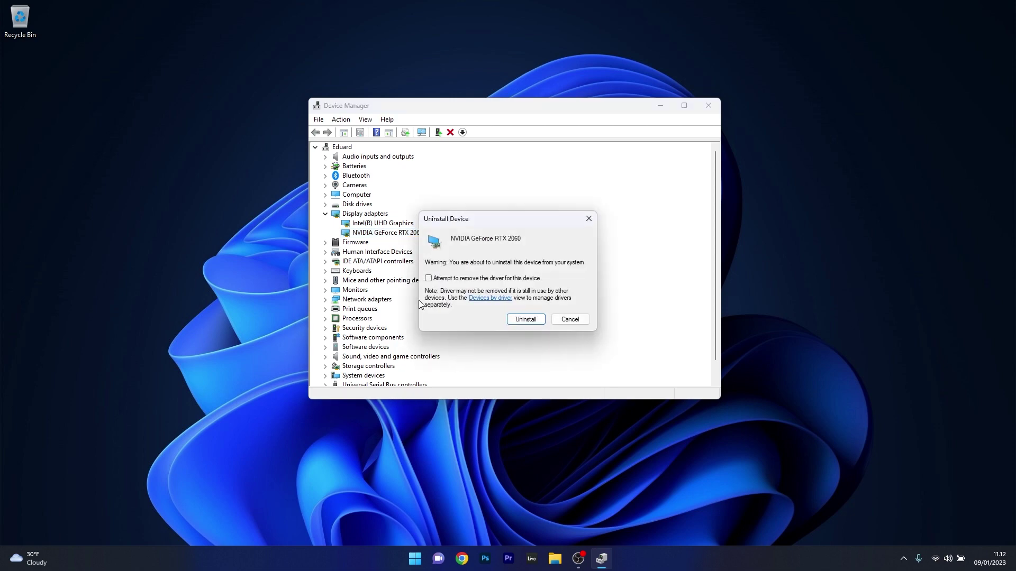
{"action": "left_click", "coordinate": [428, 279]}
{"action": "left_click", "coordinate": [572, 322]}
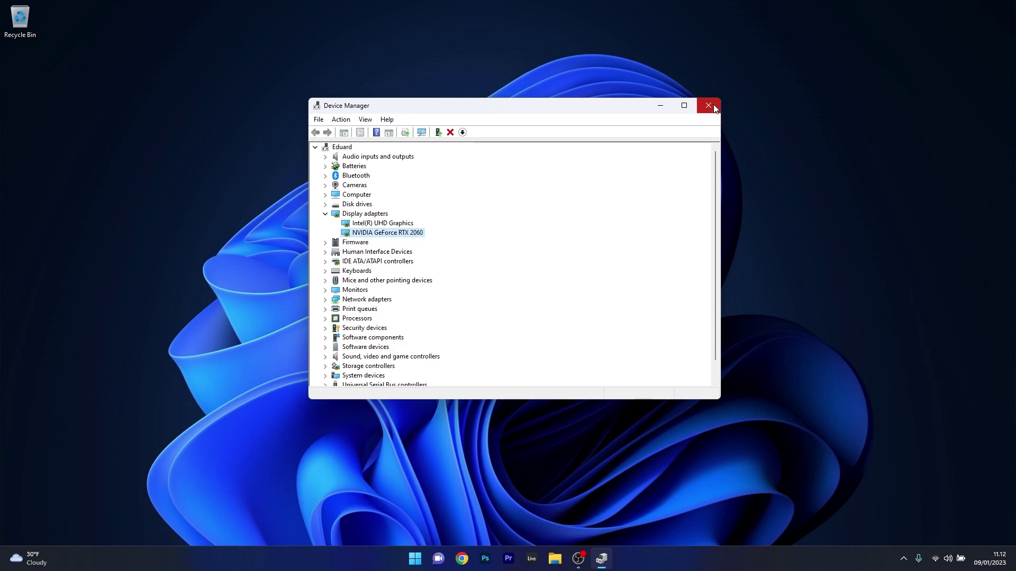
{"action": "left_click", "coordinate": [713, 107]}
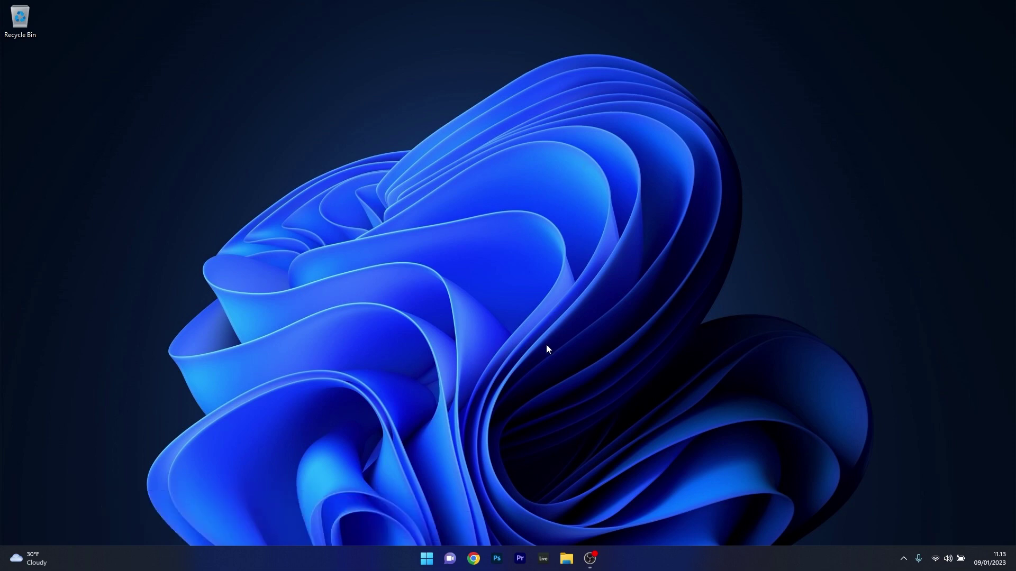
- Browse File Explorer to C:\Windows and bring up the System32 folder's context menu
{"action": "left_click", "coordinate": [566, 559]}
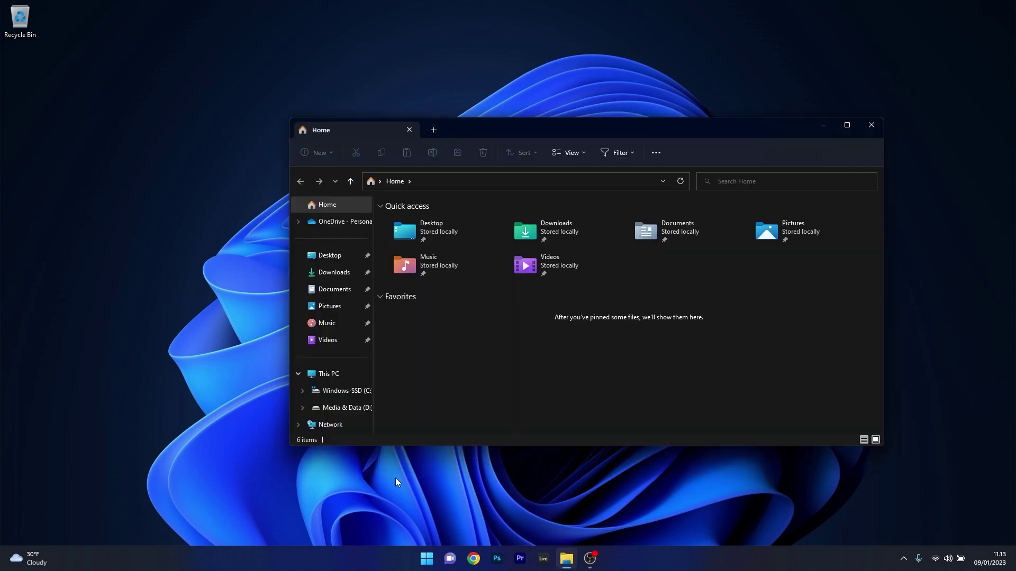
{"action": "left_click", "coordinate": [354, 395]}
{"action": "scroll", "coordinate": [476, 381], "scroll_direction": "down", "scroll_amount": 2}
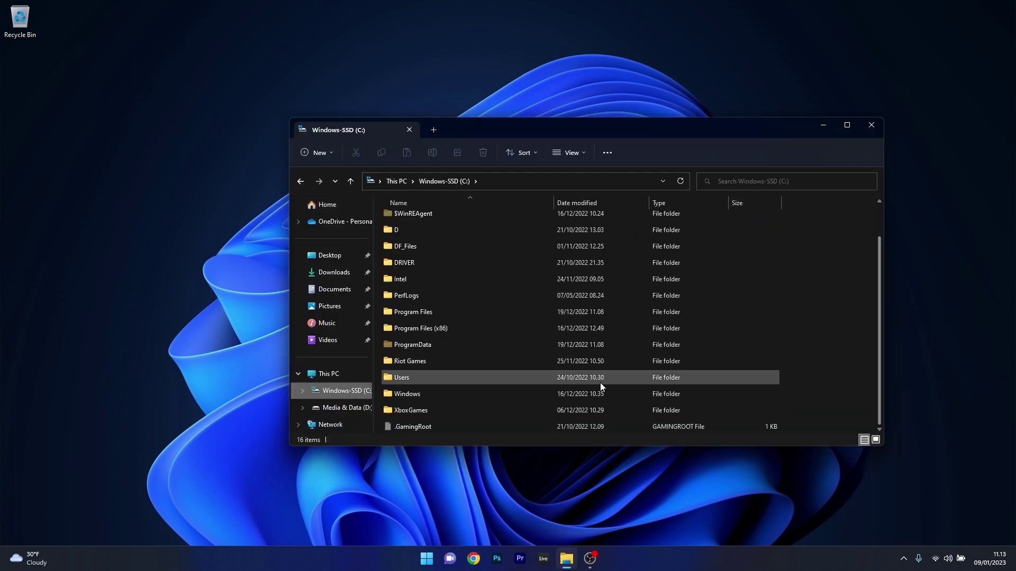
{"action": "double_click", "coordinate": [436, 393]}
{"action": "left_click_drag", "start_coordinate": [880, 215], "coordinate": [874, 322]}
{"action": "right_click", "coordinate": [436, 341]}
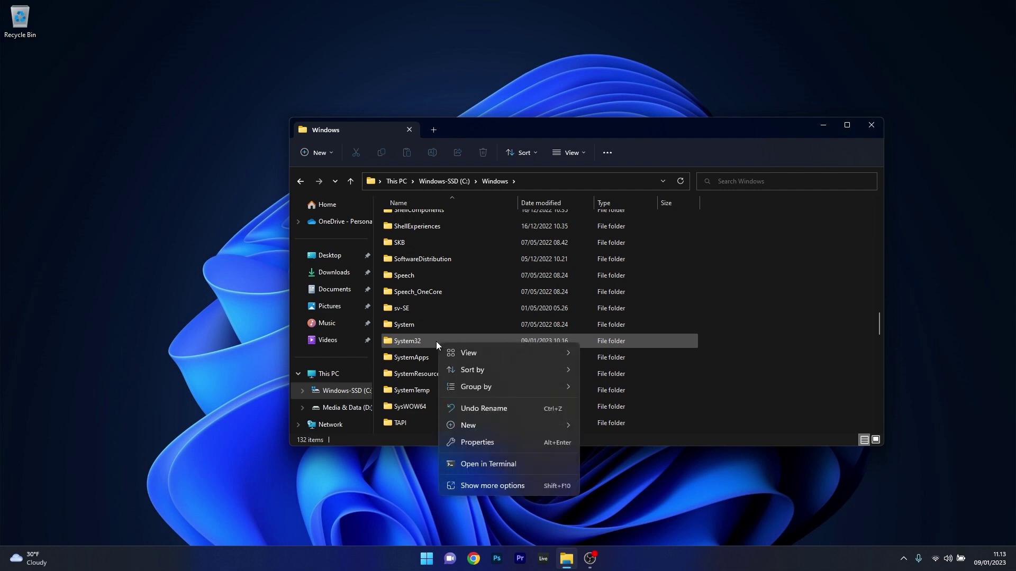
- In System32's Security properties, edit permissions to allow TrustedInstaller Full control
{"action": "left_click", "coordinate": [506, 443]}
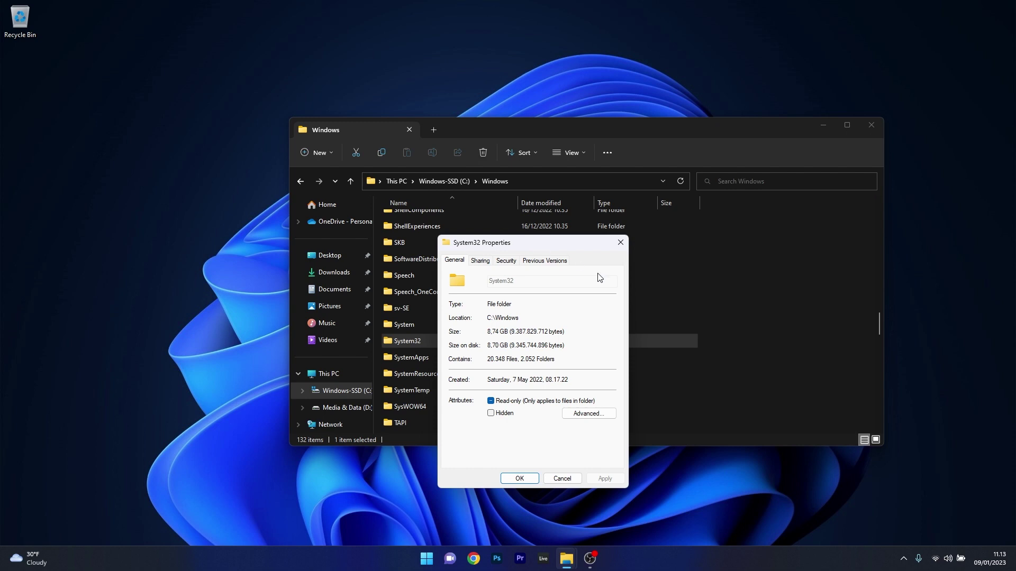
{"action": "left_click", "coordinate": [506, 261]}
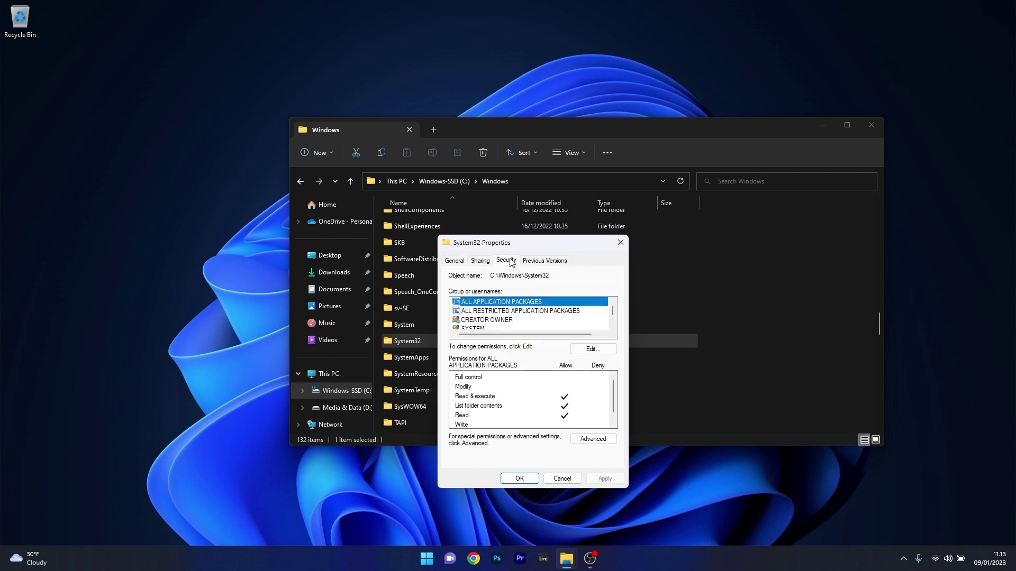
{"action": "left_click_drag", "start_coordinate": [613, 312], "coordinate": [613, 320]}
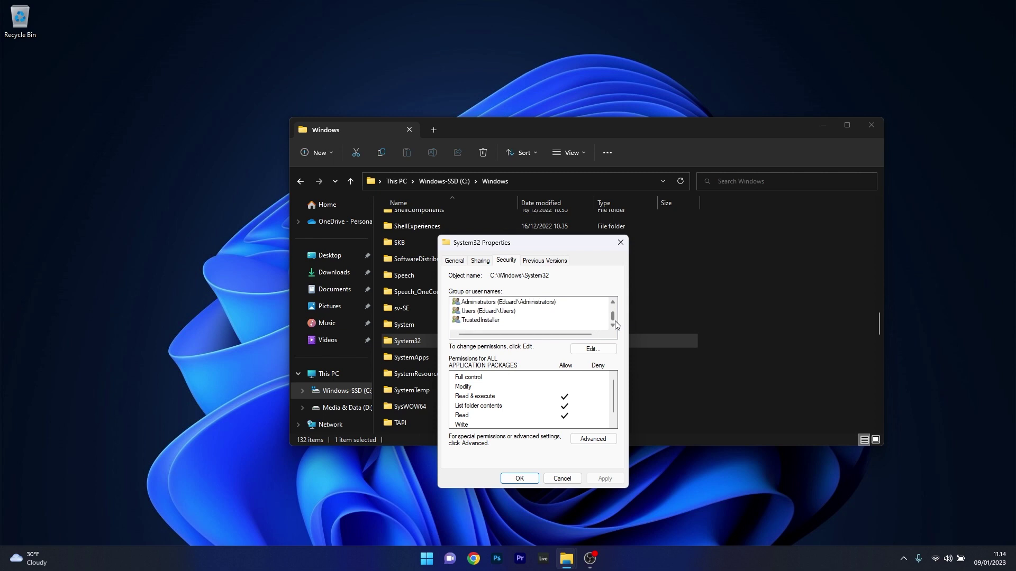
{"action": "left_click", "coordinate": [477, 321]}
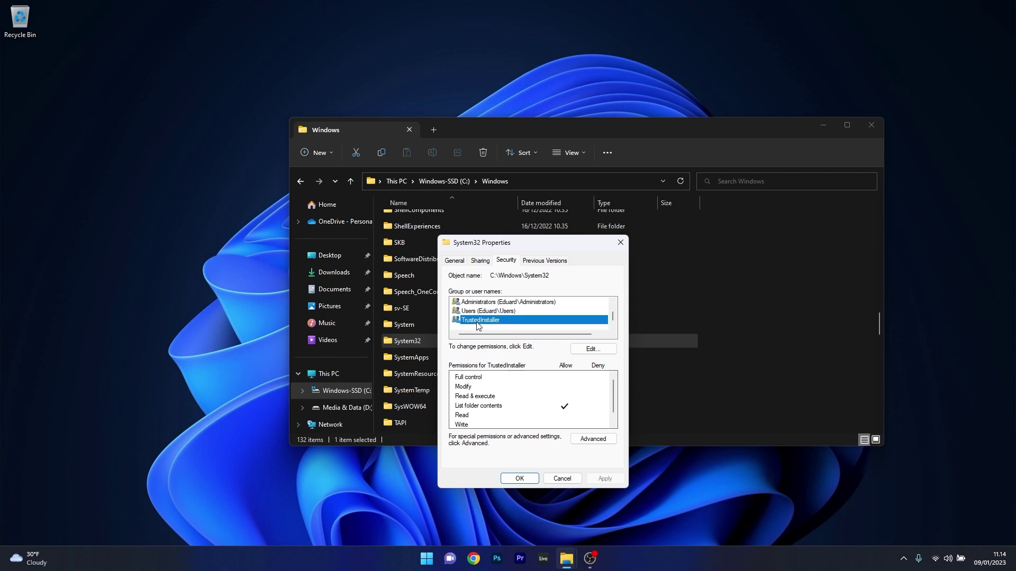
{"action": "left_click", "coordinate": [600, 352]}
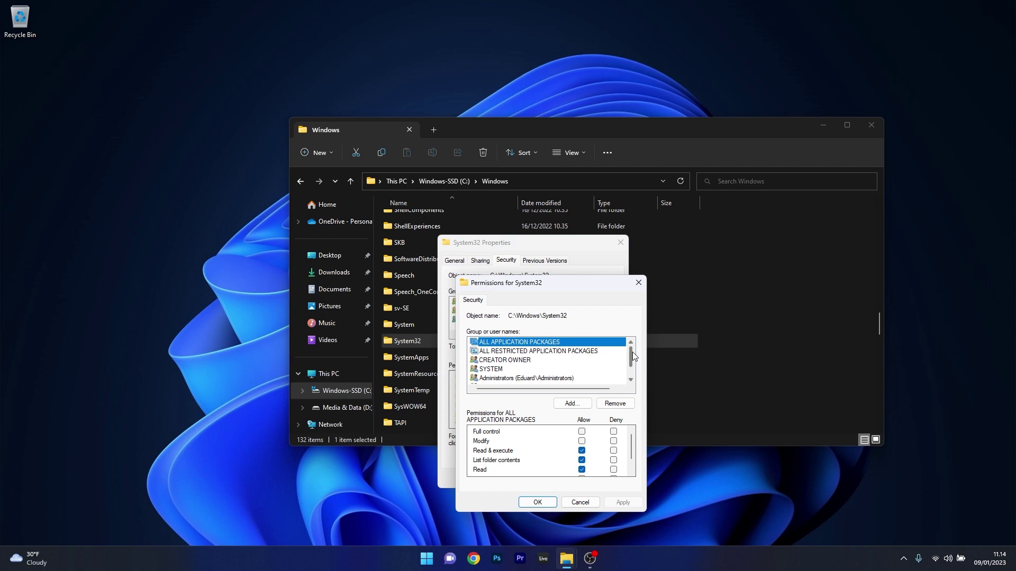
{"action": "left_click_drag", "start_coordinate": [632, 356], "coordinate": [631, 373]}
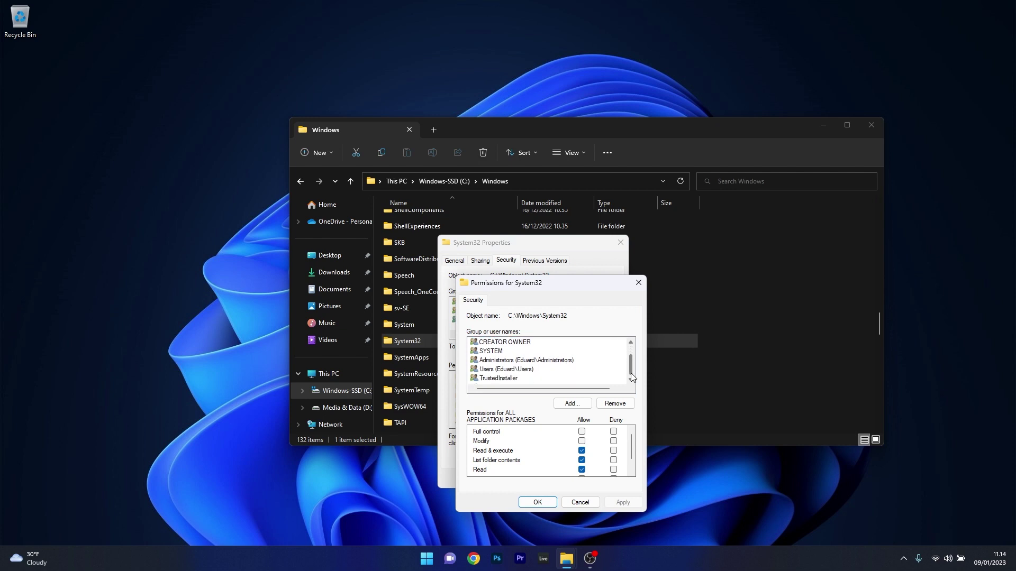
{"action": "left_click", "coordinate": [504, 378]}
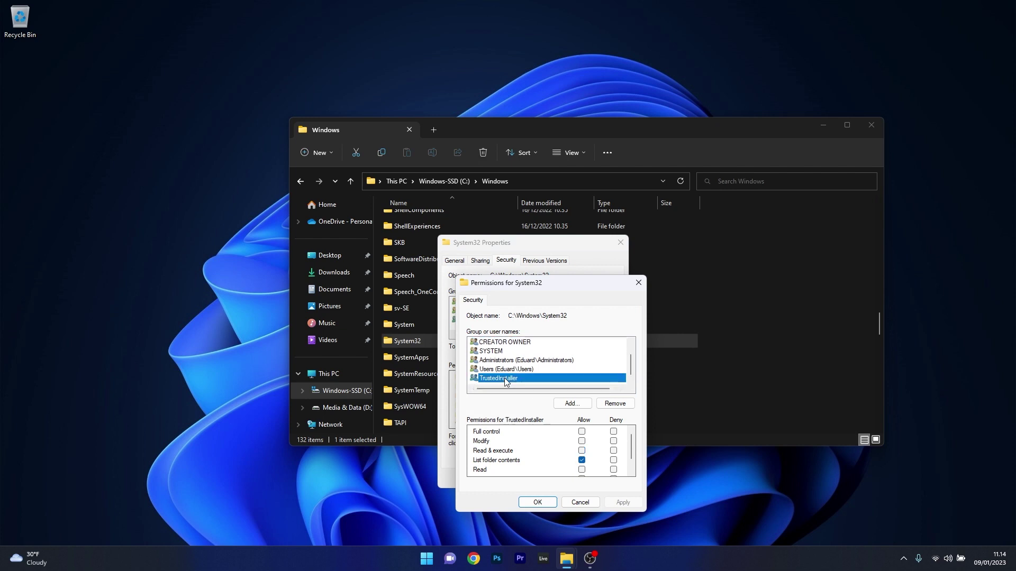
{"action": "left_click", "coordinate": [582, 432]}
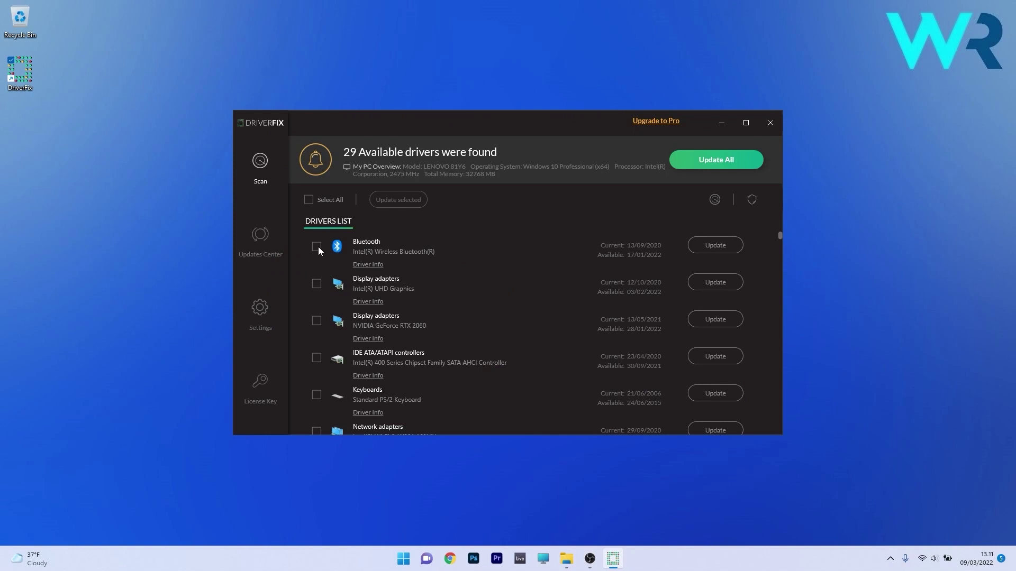
- Start the Intel Wireless Bluetooth driver update in DriverFix, continuing with Automatically Update
{"action": "left_click", "coordinate": [718, 245]}
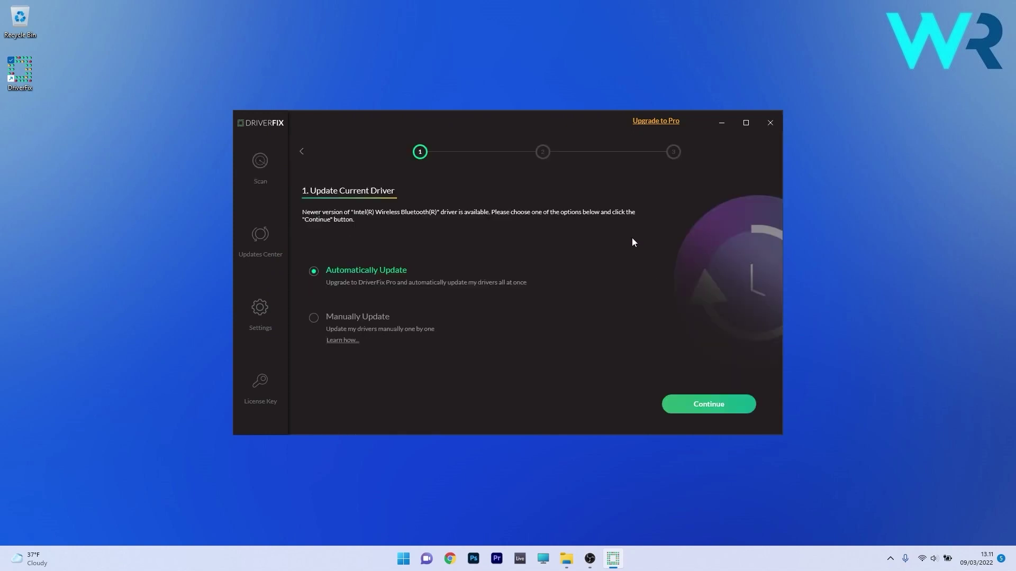
{"action": "left_click", "coordinate": [698, 406]}
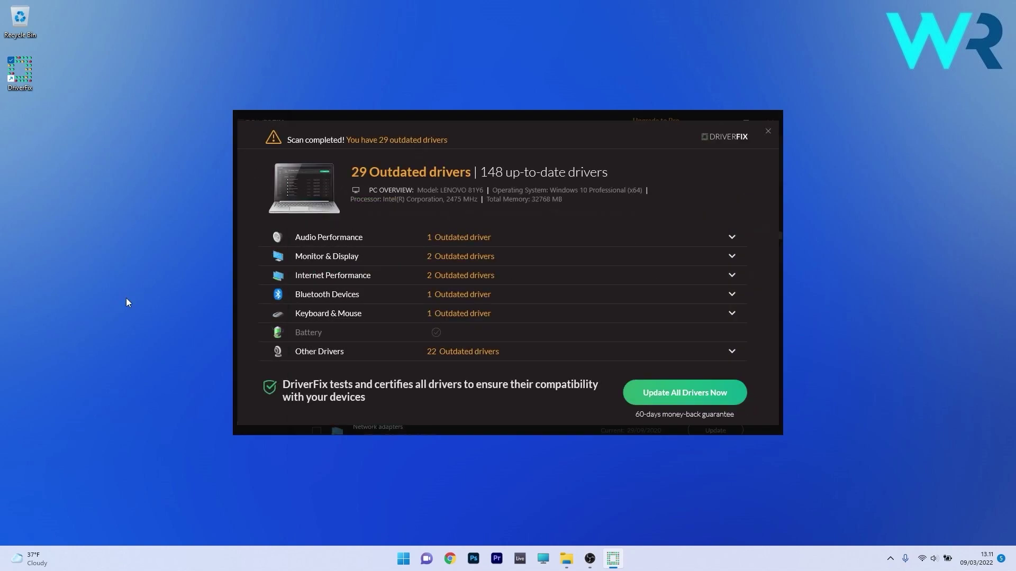